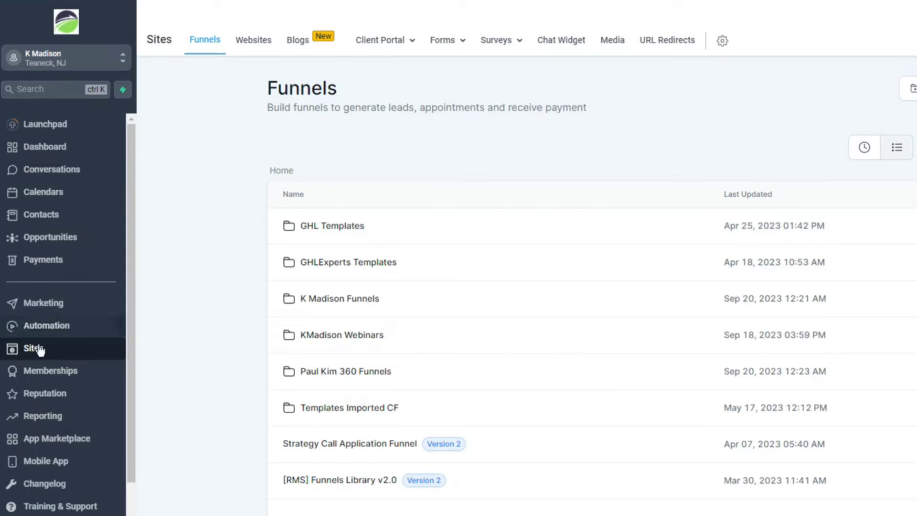
Open the Chat Widget settings and scroll through the chat bubble options and Live chat preview
left_click(563, 46)
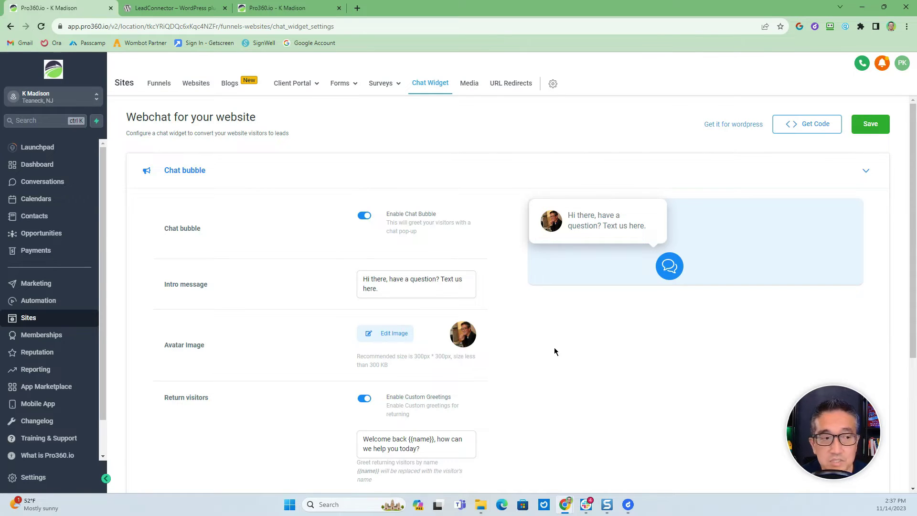
scroll(554, 351, "down", 1)
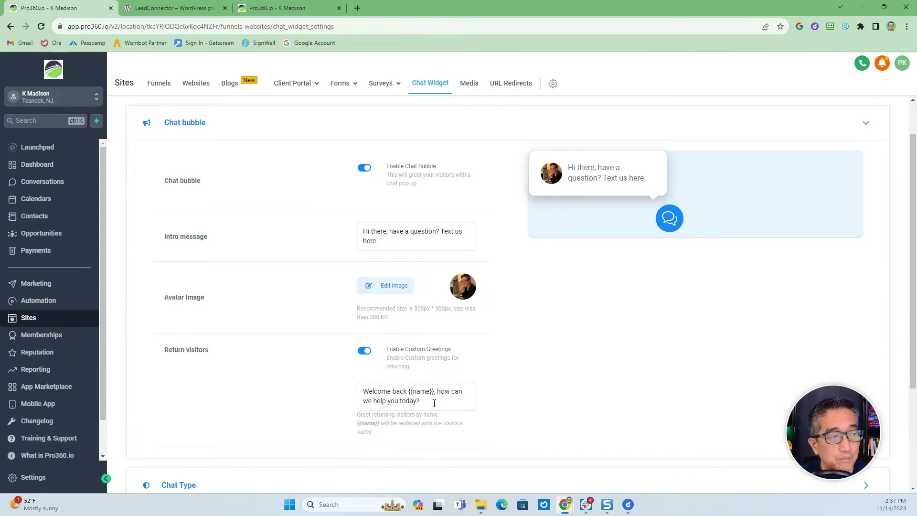
scroll(434, 403, "down", 2)
Compare the SMS or Email Chat and Live chat previews twice, leaving the widget on Live chat
left_click(191, 393)
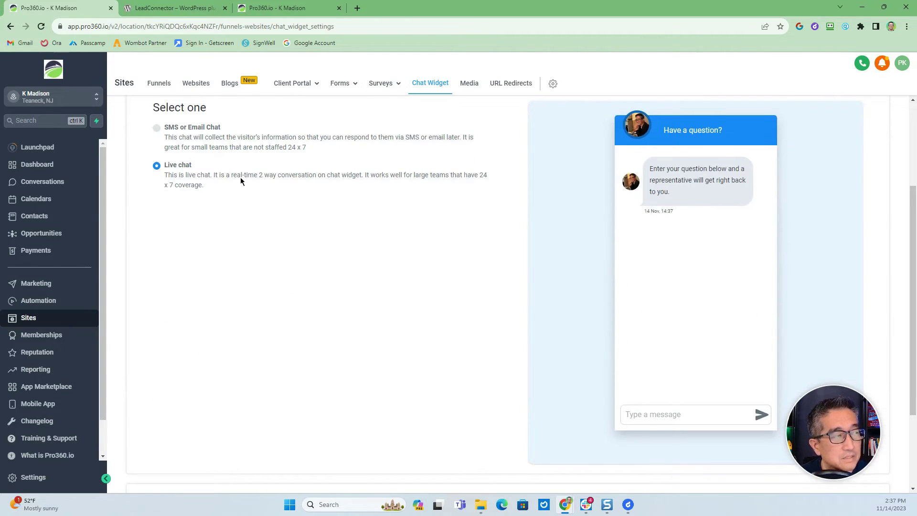
left_click(158, 127)
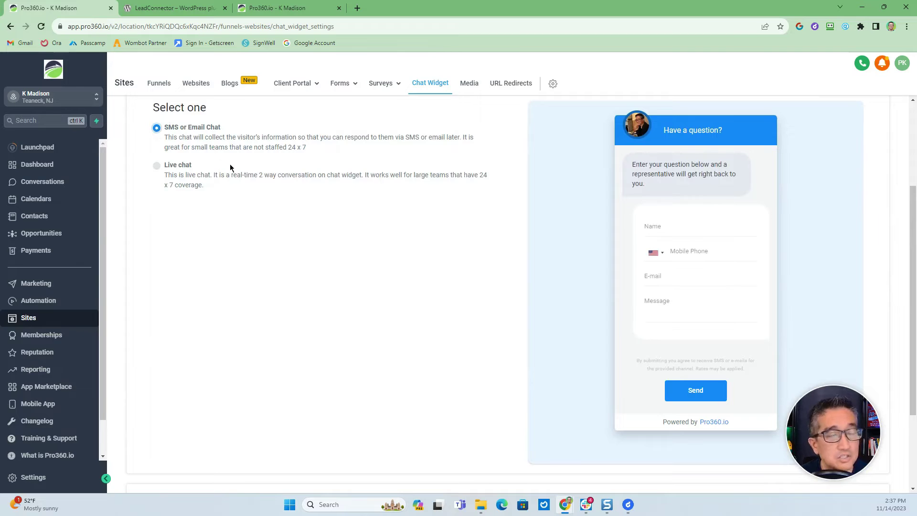
left_click(157, 167)
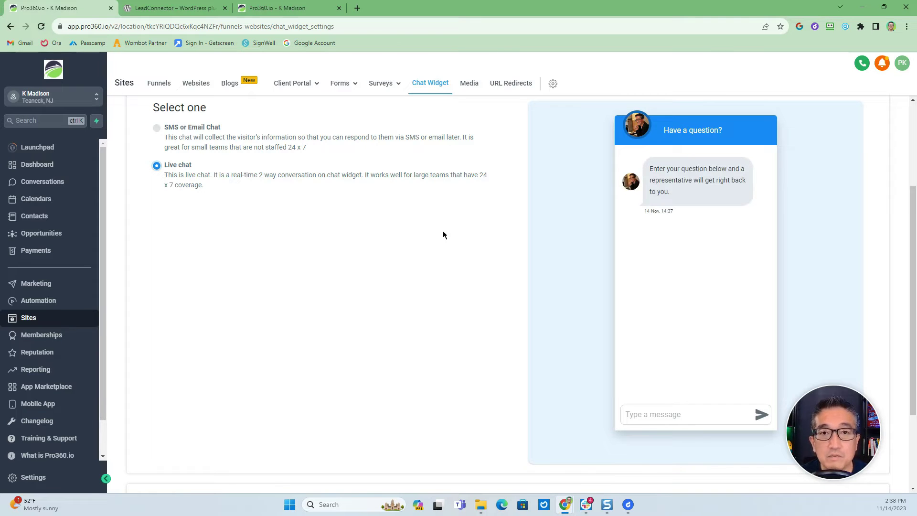
scroll(456, 266, "down", 1)
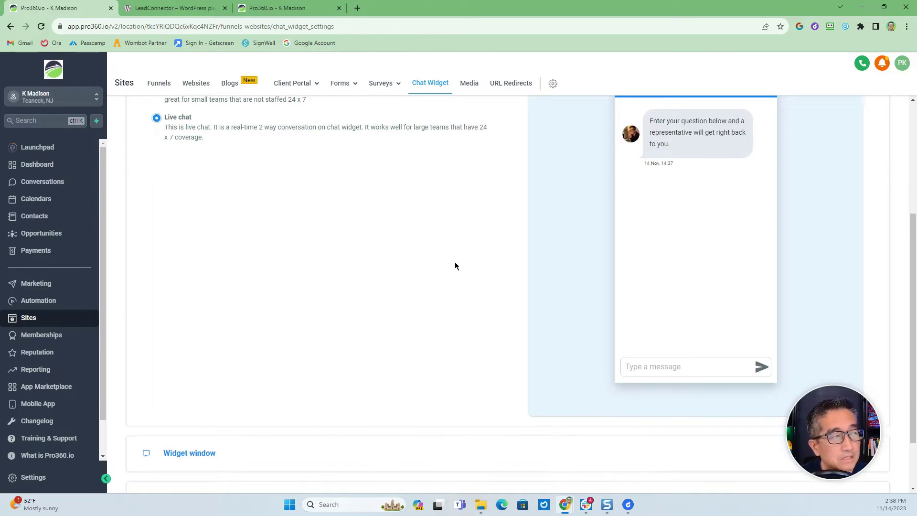
scroll(369, 233, "up", 1)
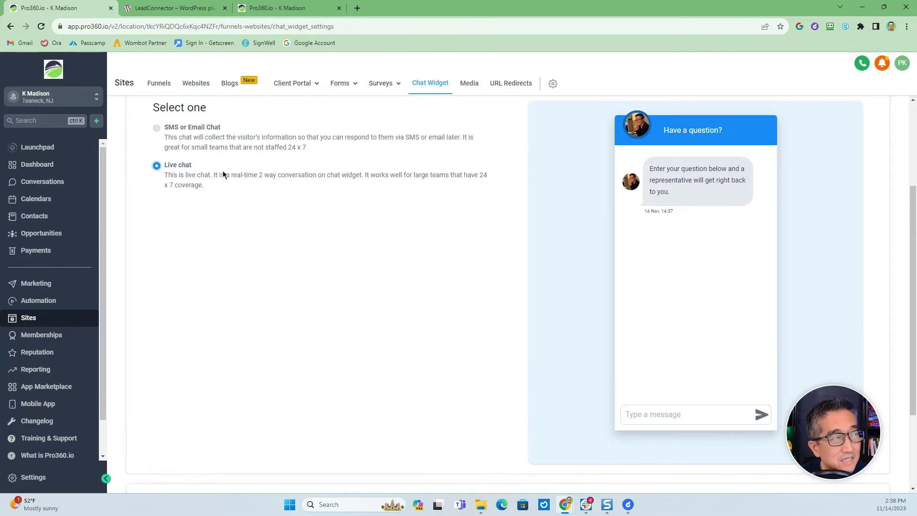
left_click(156, 128)
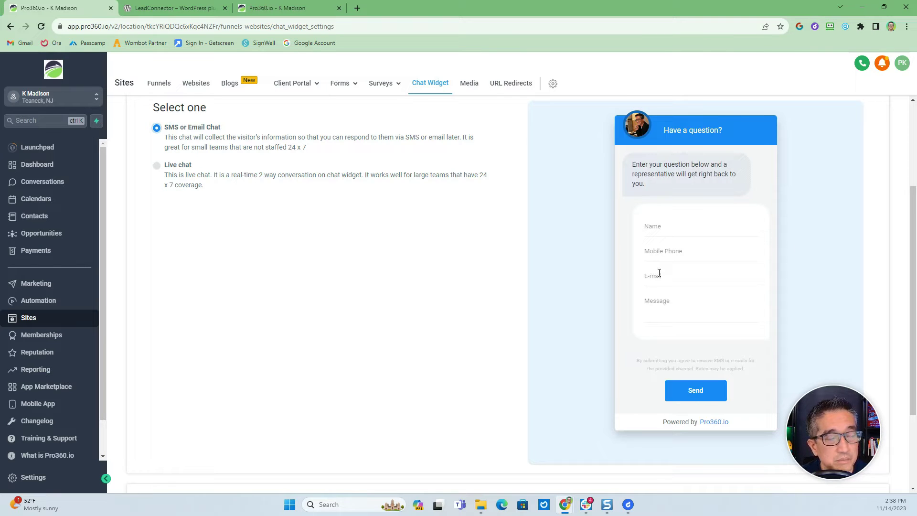
left_click(157, 166)
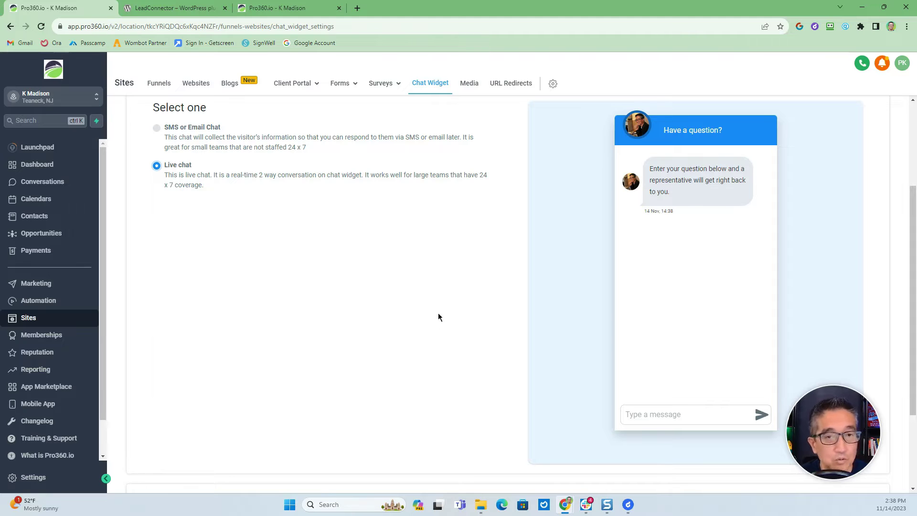
Expand Widget window and switch the chat type to SMS or Email Chat
scroll(341, 343, "down", 3)
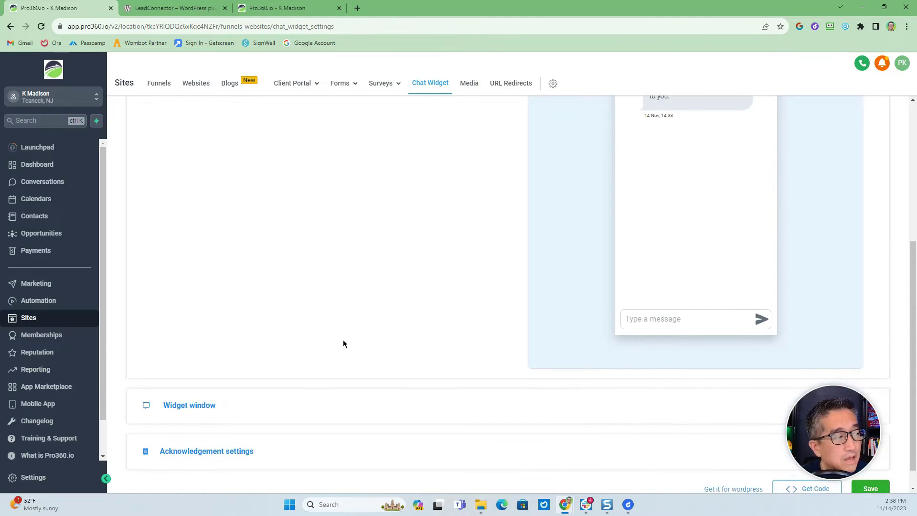
left_click(203, 386)
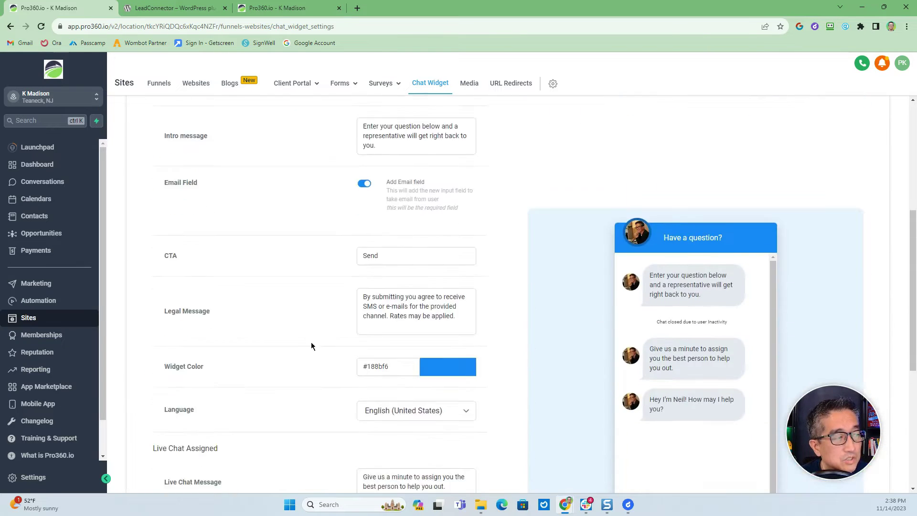
scroll(268, 277, "up", 1)
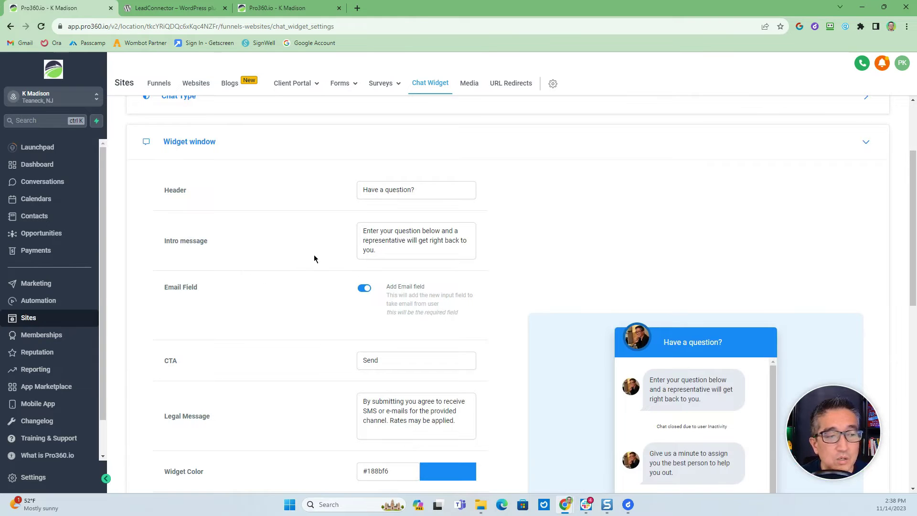
scroll(310, 263, "up", 3)
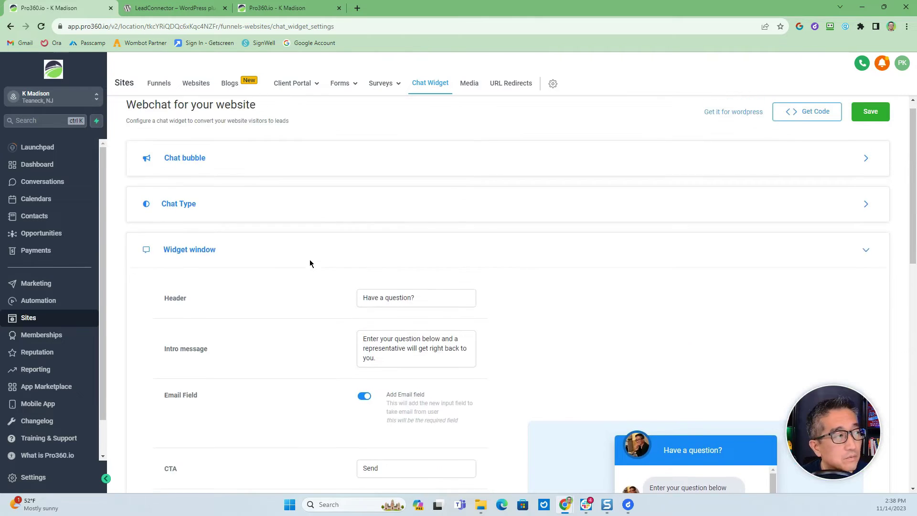
left_click(189, 228)
left_click(162, 273)
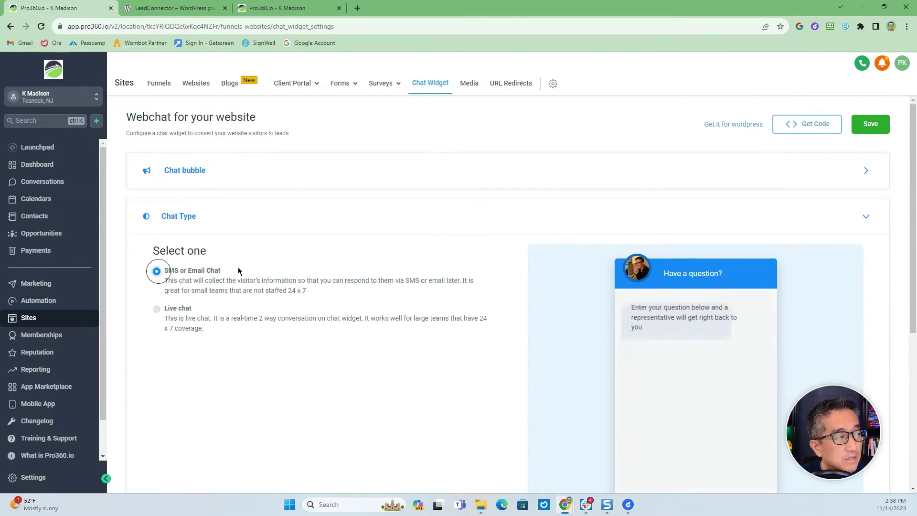
scroll(245, 271, "down", 5)
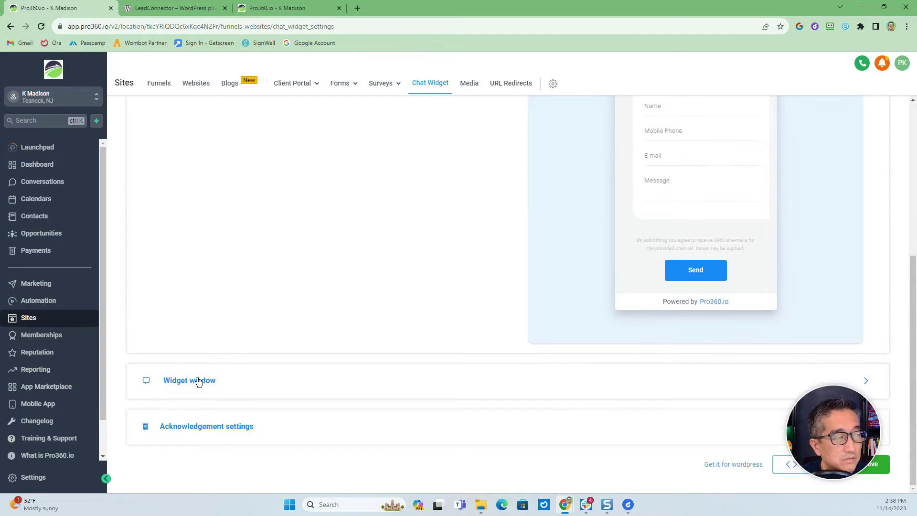
Toggle the form's Email Field off and back on so it stays enabled
left_click(199, 386)
scroll(315, 280, "up", 2)
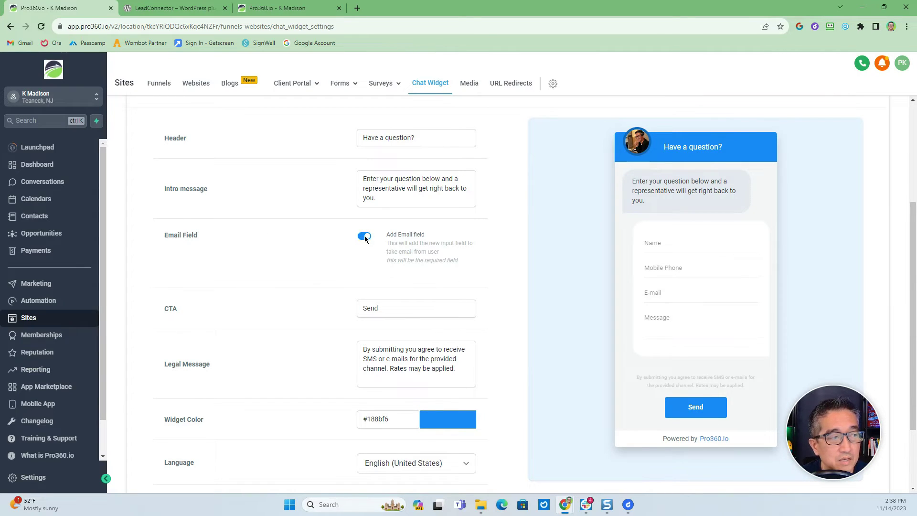
left_click(365, 236)
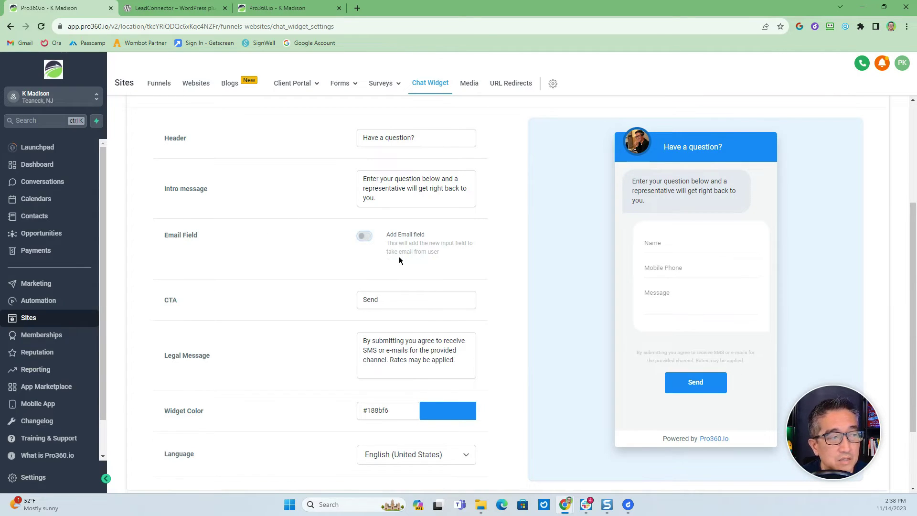
left_click(365, 235)
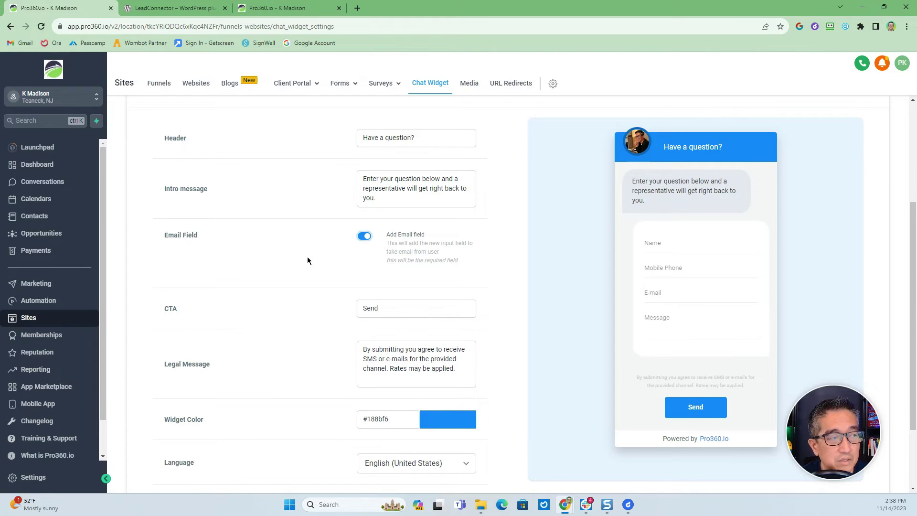
scroll(308, 260, "up", 4)
Switch the chat type back to Live chat and expand its Widget window settings
left_click(180, 220)
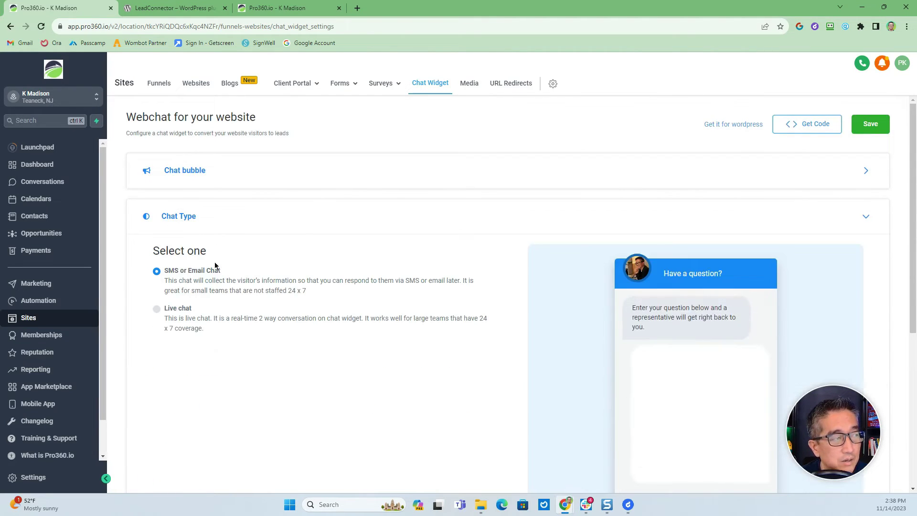
left_click(156, 309)
scroll(216, 303, "down", 4)
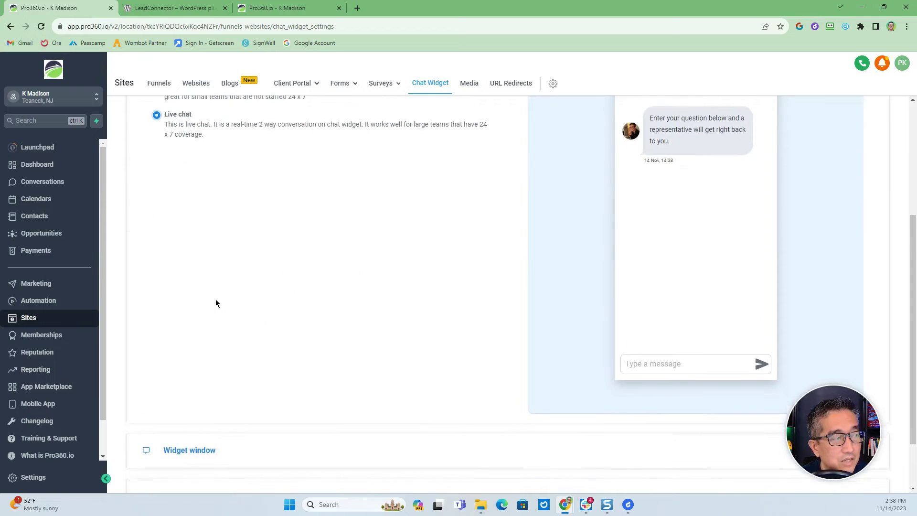
left_click(201, 379)
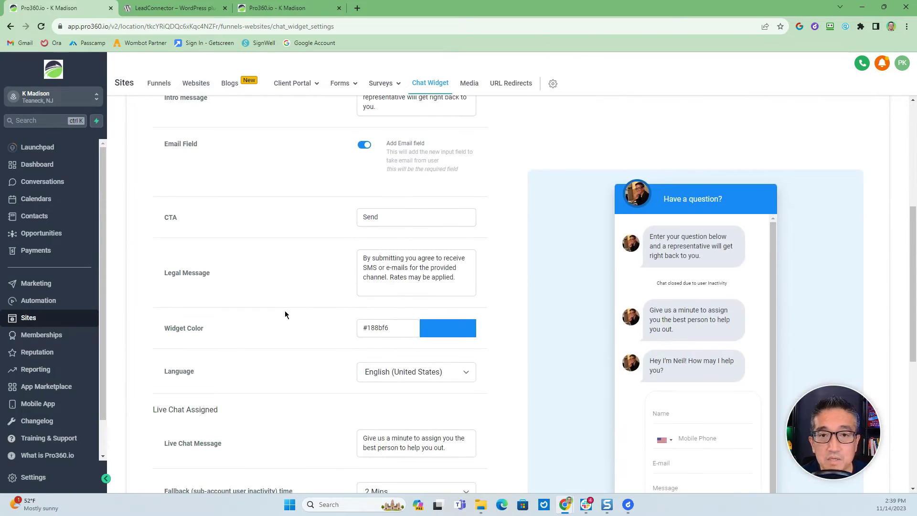
Show the 2, 5, 10 and 15 Mins choices for the Live Chat Assigned fallback inactivity time
scroll(280, 309, "down", 3)
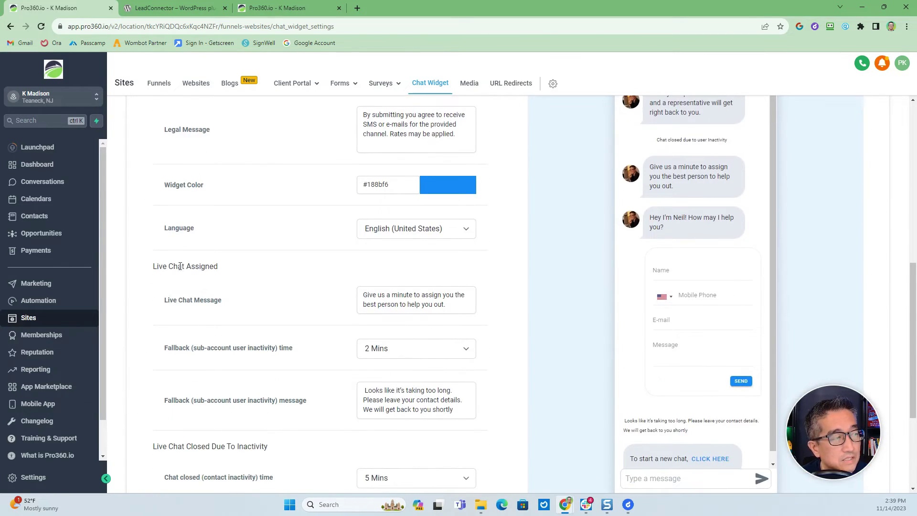
scroll(277, 287, "up", 3)
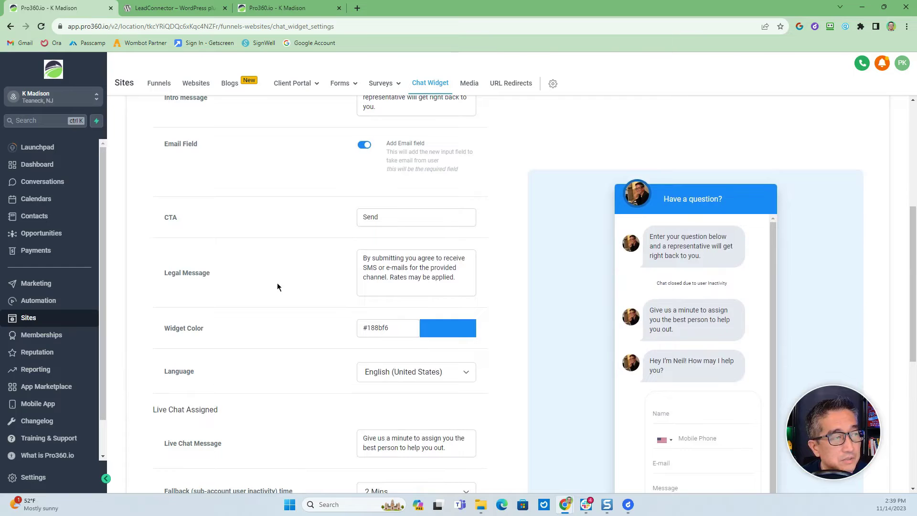
scroll(277, 288, "down", 3)
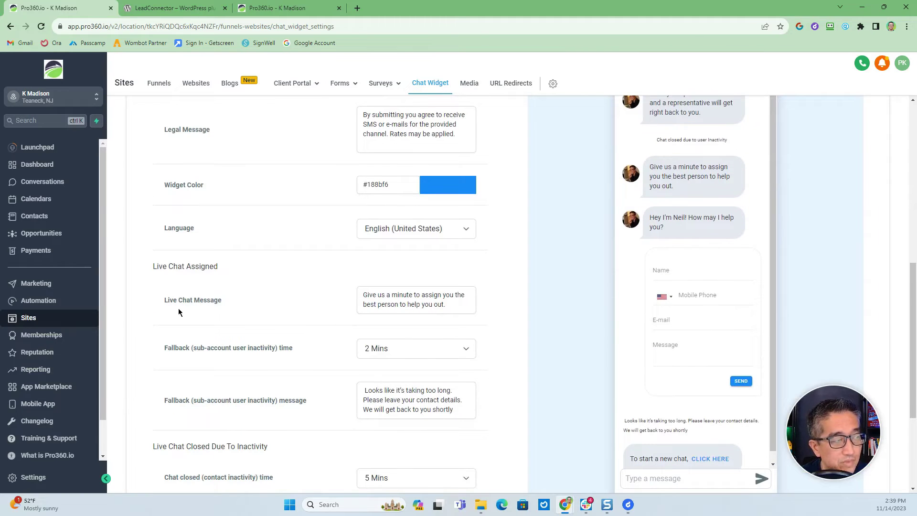
scroll(250, 318, "down", 1)
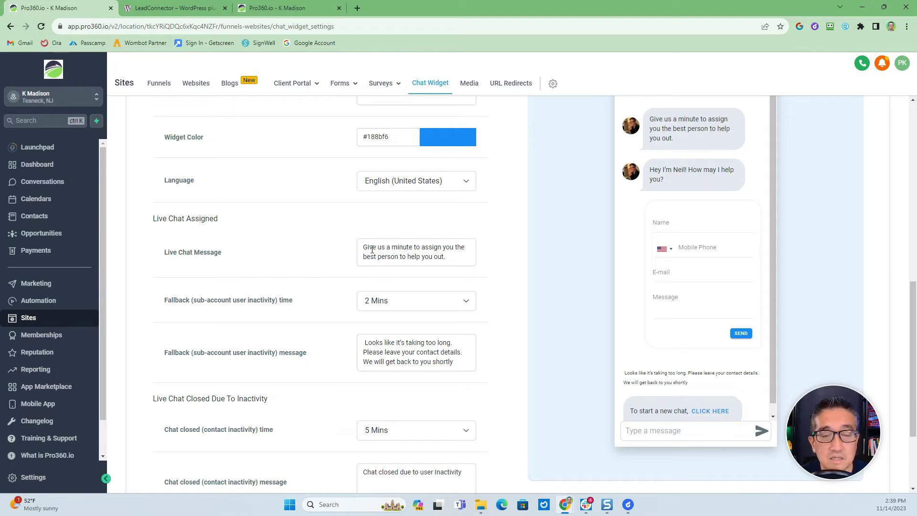
scroll(355, 290, "down", 1)
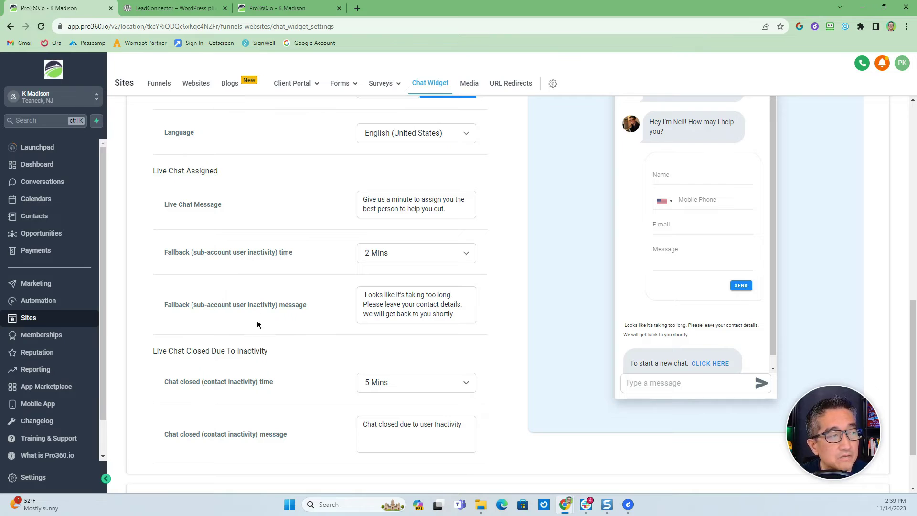
left_click(384, 255)
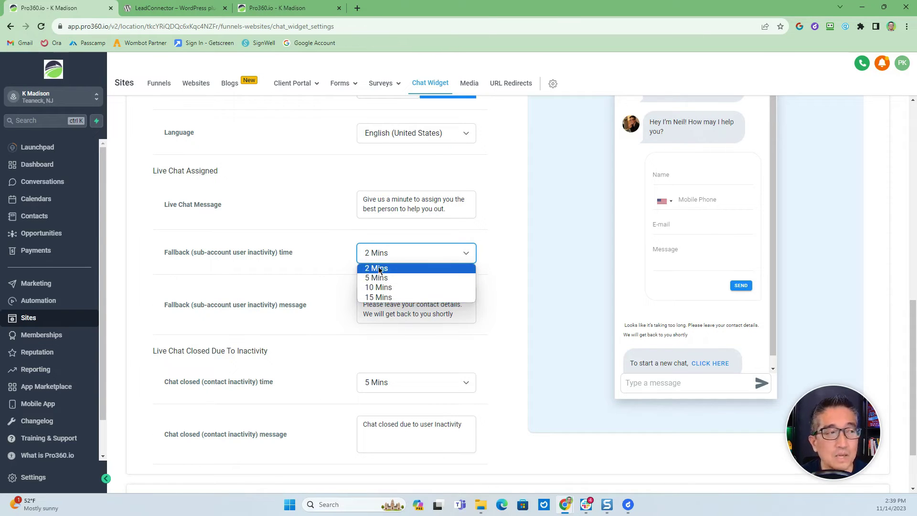
Keep the fallback inactivity time at 2 Mins and review the 5 Mins chat-closed settings
left_click(379, 270)
scroll(352, 275, "down", 1)
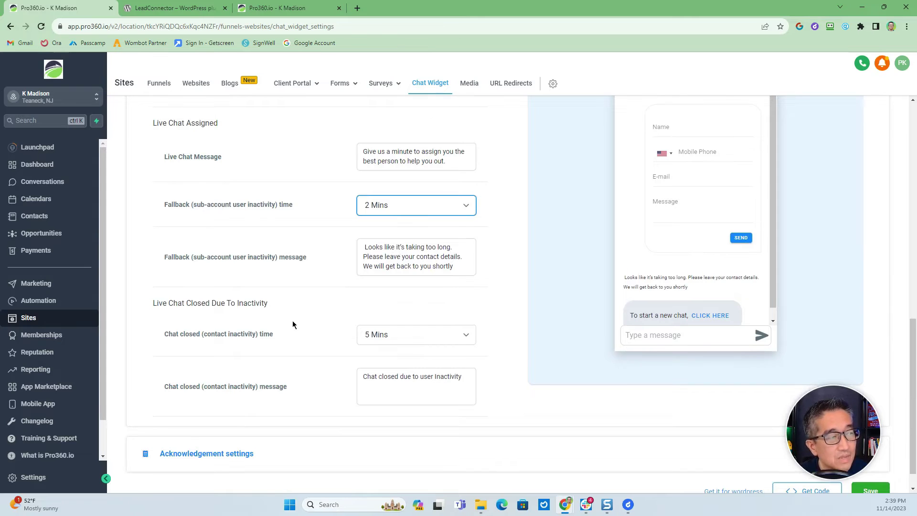
scroll(289, 322, "down", 1)
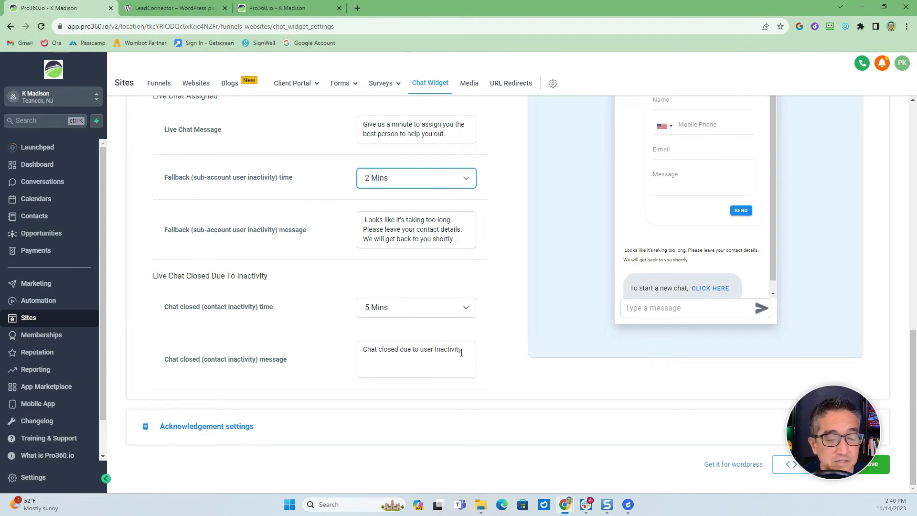
Review the acknowledgement and feedback message fields, then return to the Funnels list
left_click(238, 426)
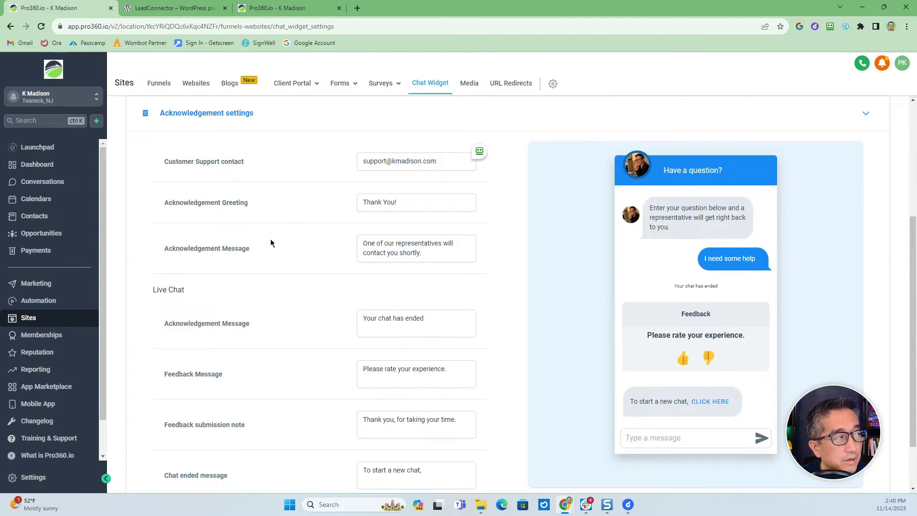
scroll(280, 236, "up", 1)
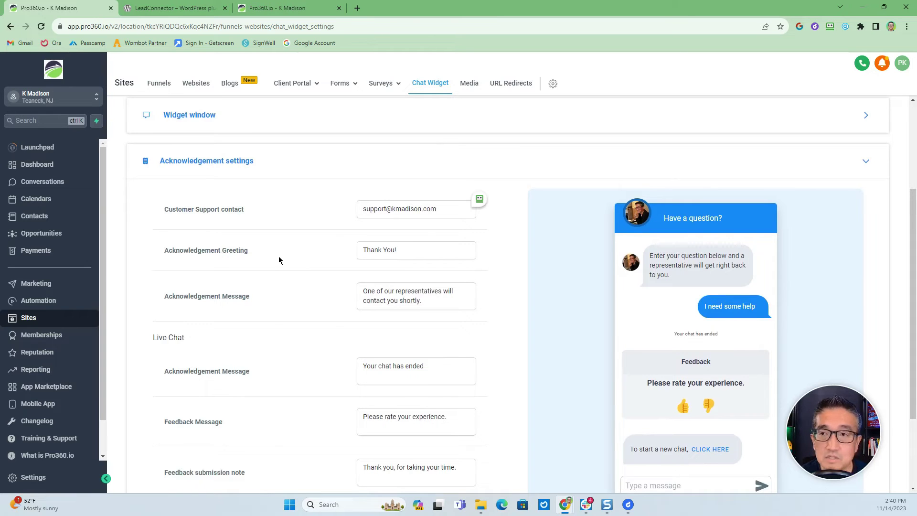
scroll(279, 259, "down", 2)
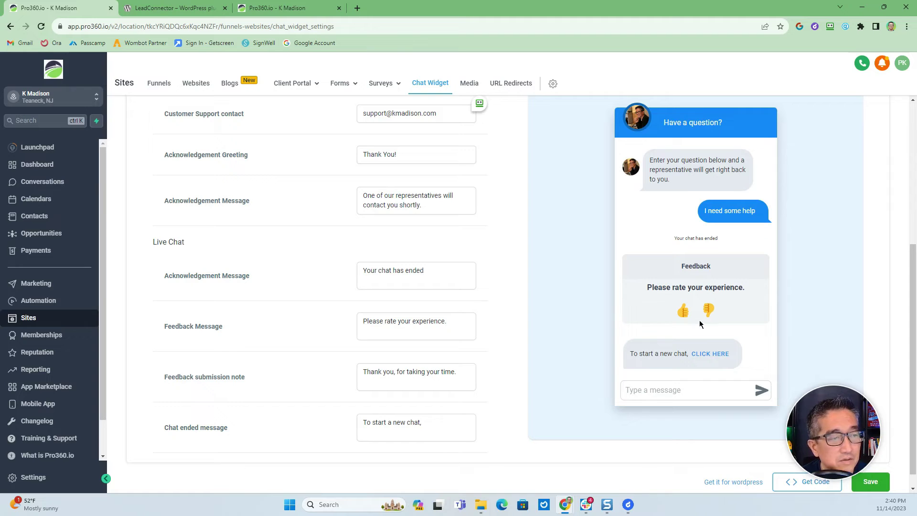
scroll(234, 395, "down", 1)
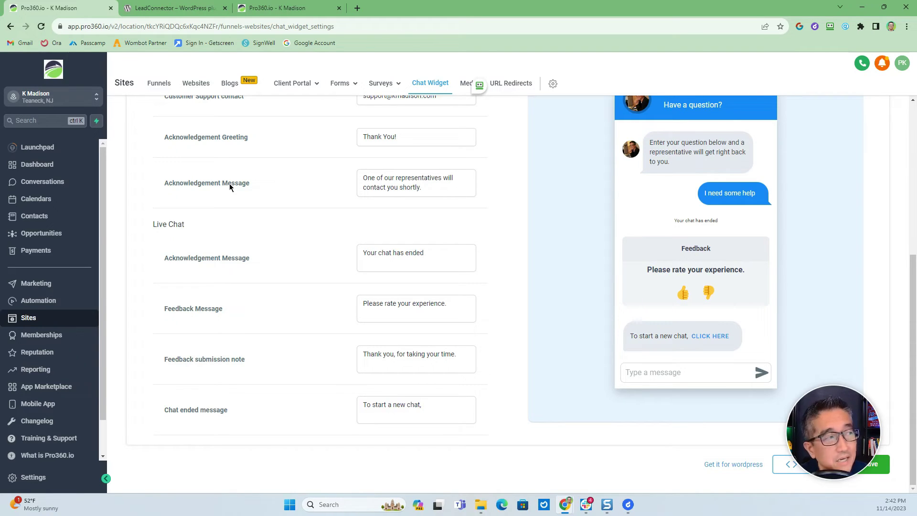
left_click(159, 84)
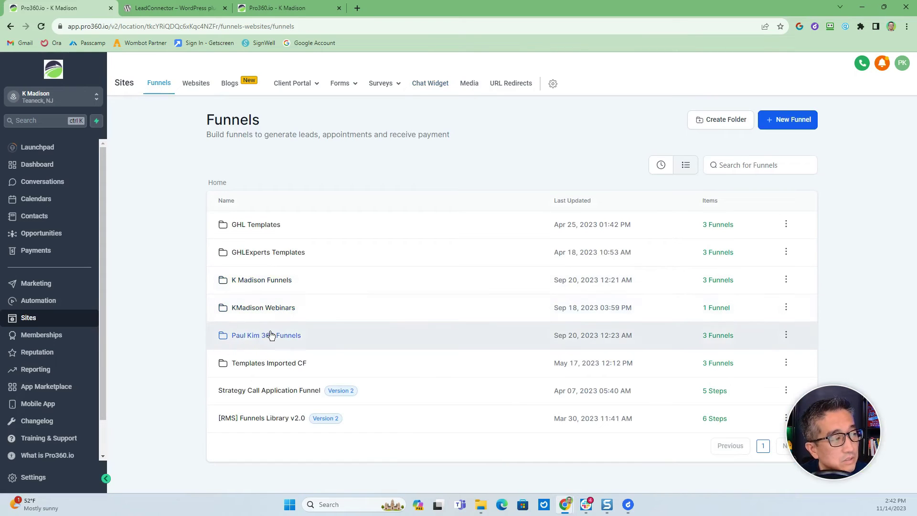
Set Chat widget to Enabled in the GHL 25-Day Challenge funnel's settings and save
left_click(275, 336)
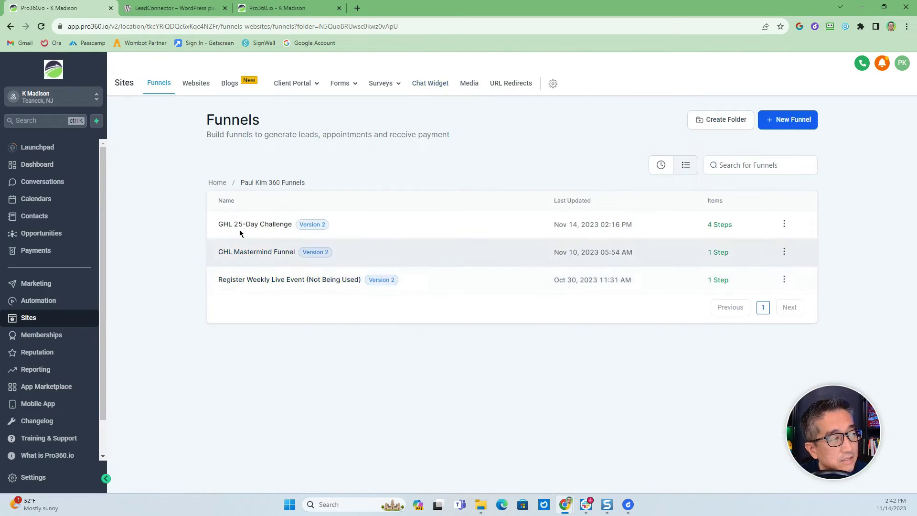
left_click(246, 228)
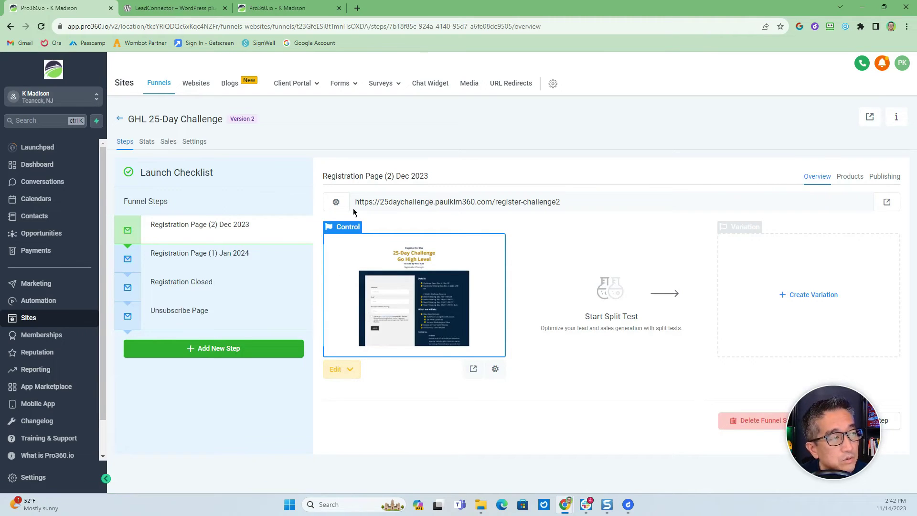
left_click(195, 142)
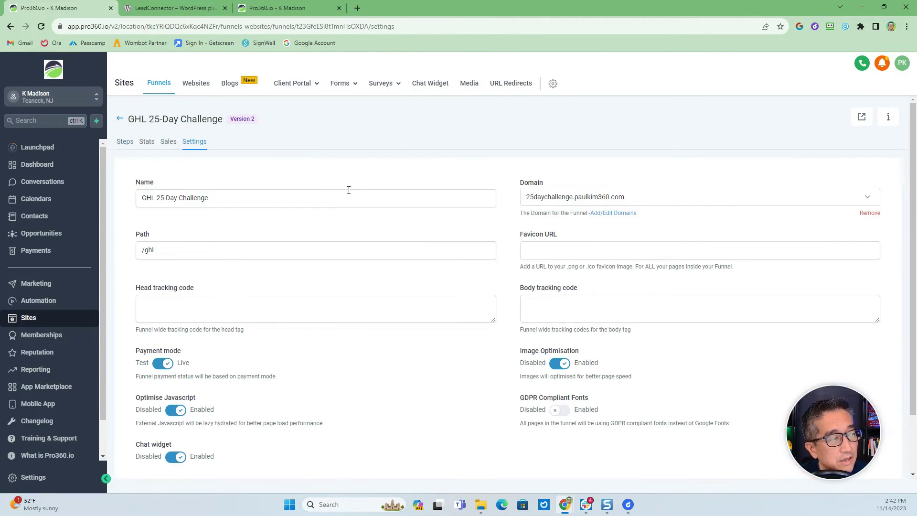
scroll(293, 276, "down", 2)
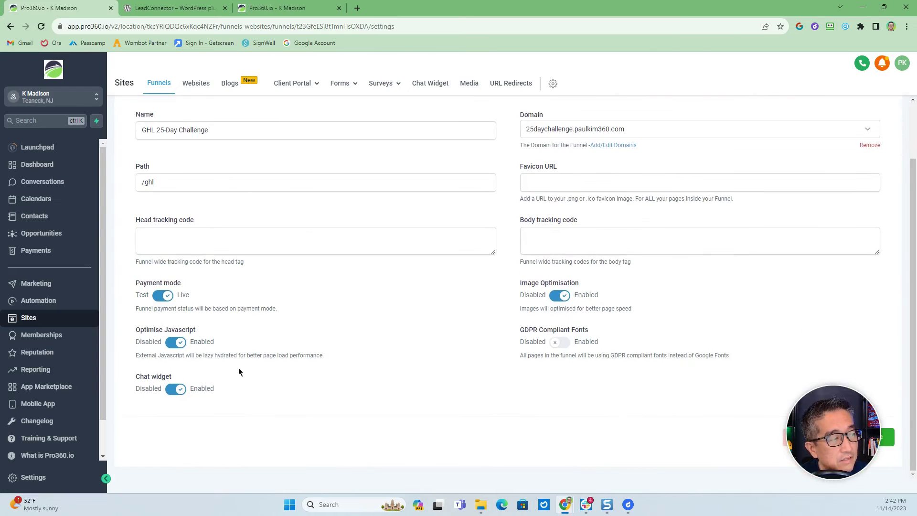
left_click(178, 389)
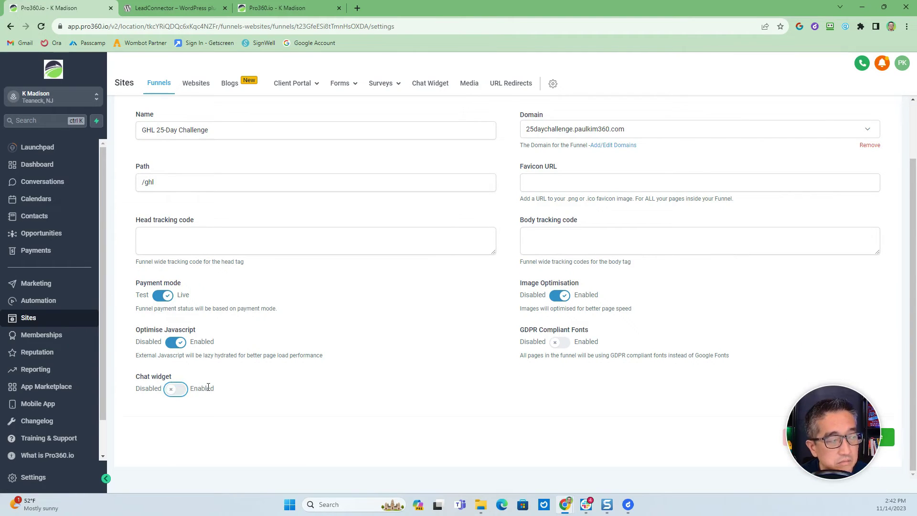
left_click(176, 390)
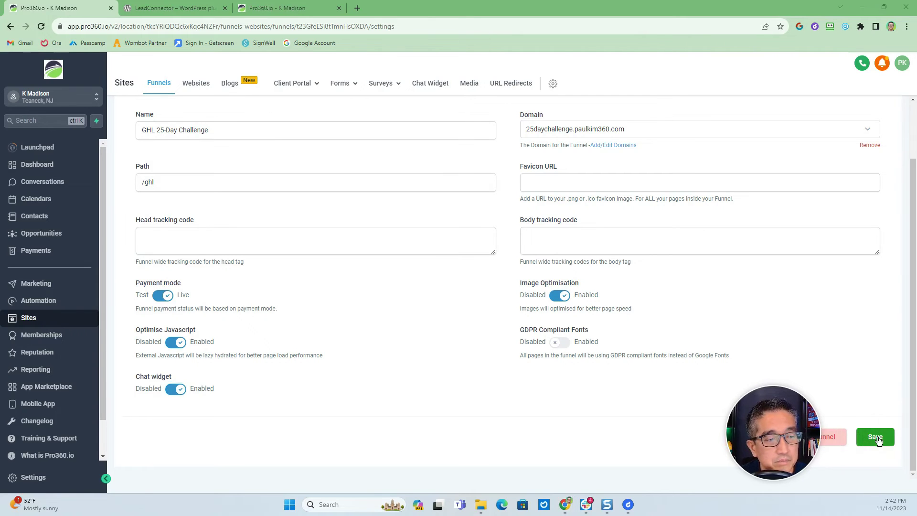
left_click(874, 437)
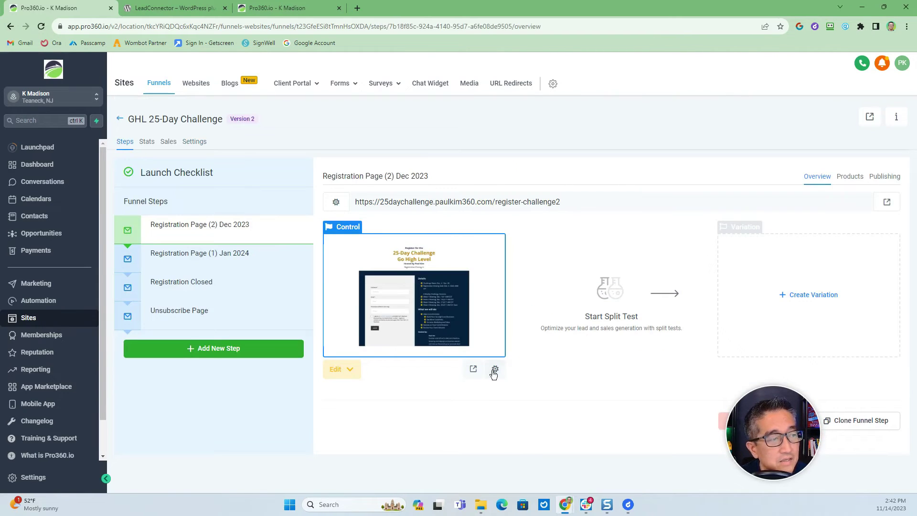
Test the chat bubble on the live registration page by opening and closing its panel
left_click(473, 369)
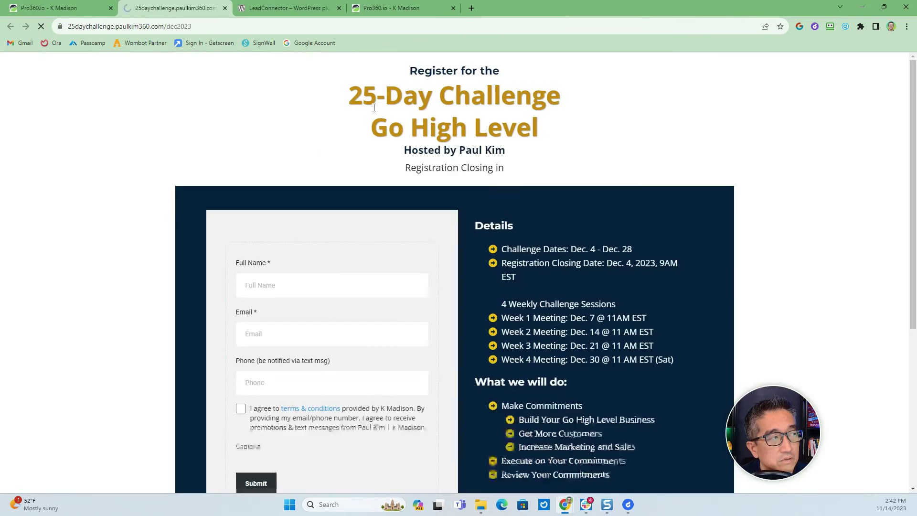
scroll(640, 231, "down", 5)
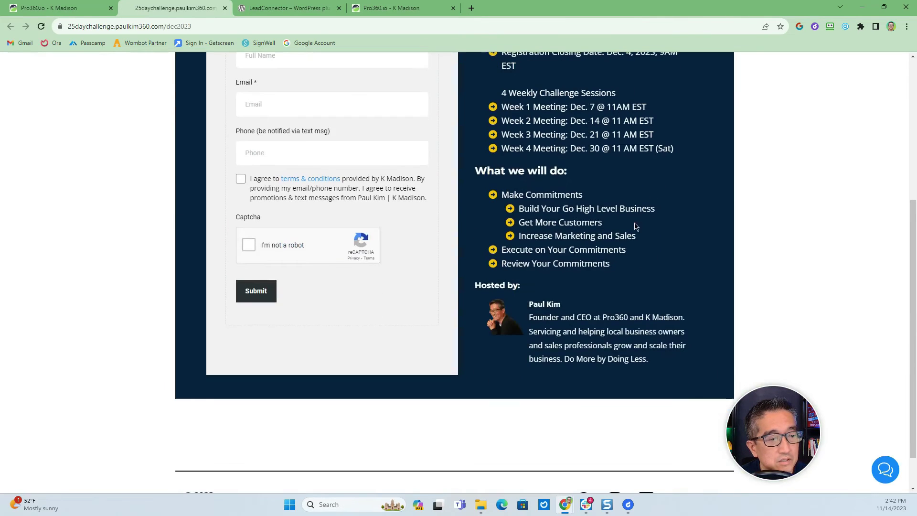
left_click(884, 471)
left_click(884, 470)
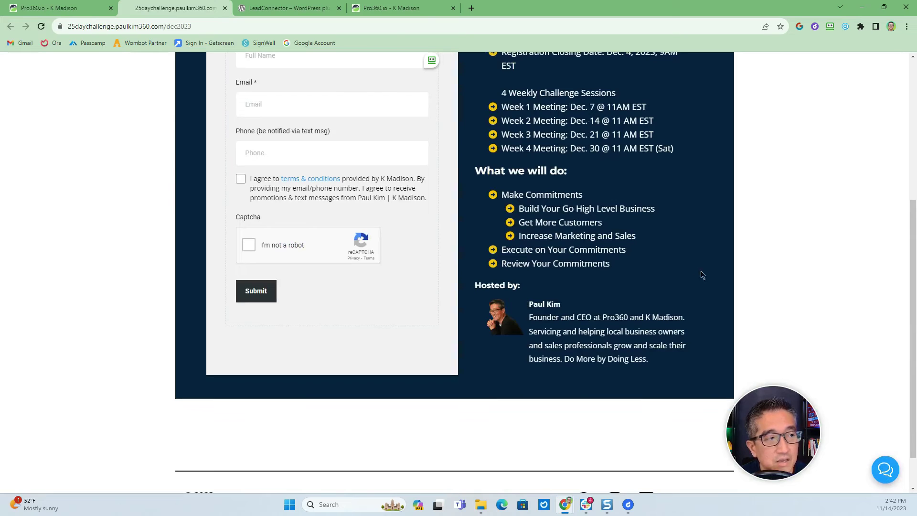
Disable the funnel's chat widget, save, and check the registration page preview
left_click(62, 8)
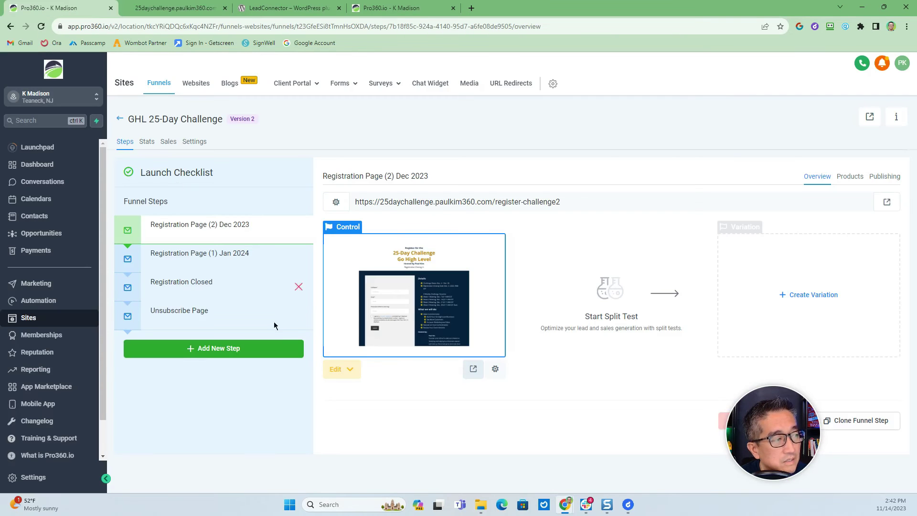
left_click(194, 142)
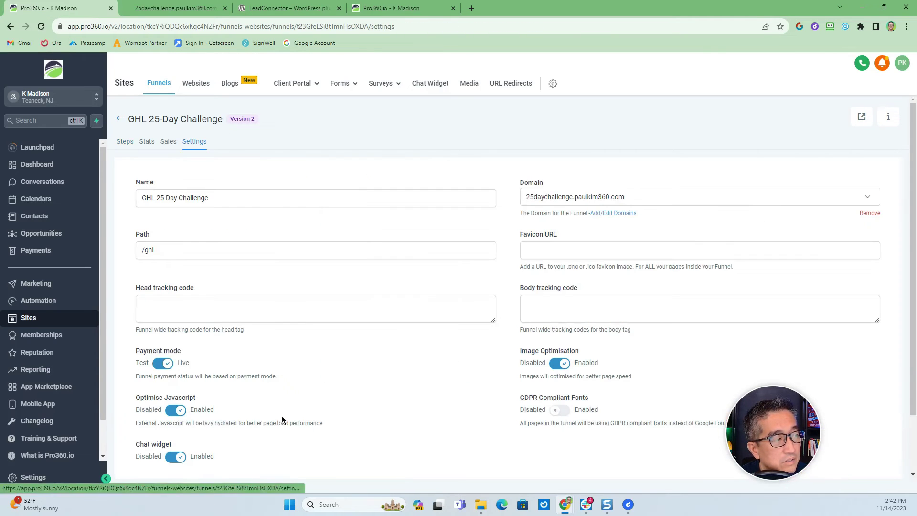
left_click(176, 457)
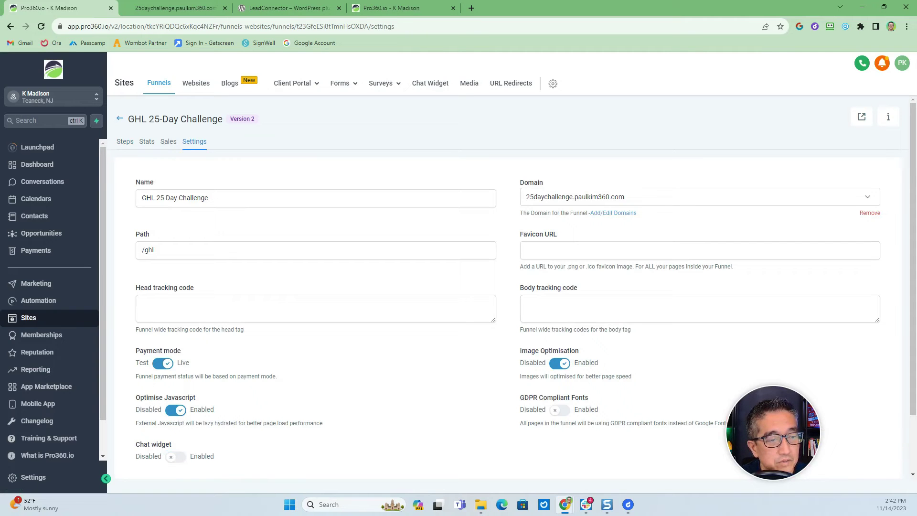
left_click(911, 348)
scroll(911, 364, "down", 1)
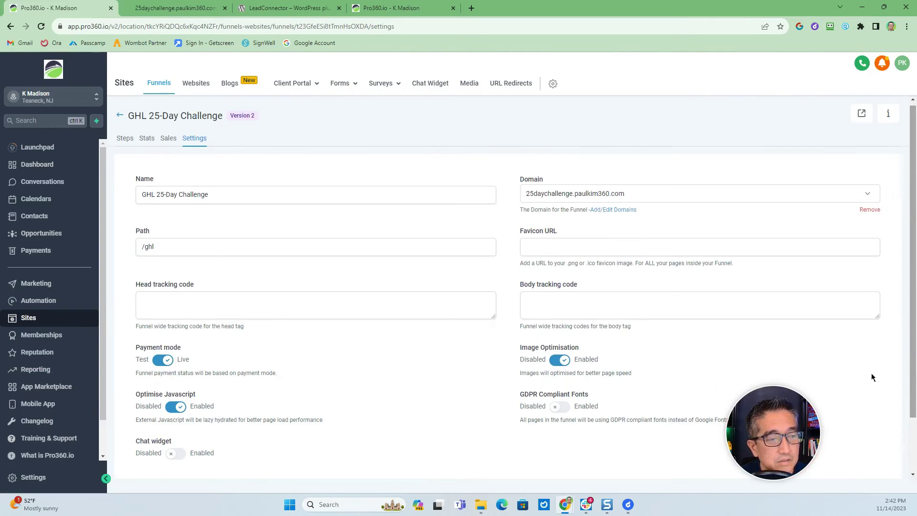
left_click(876, 436)
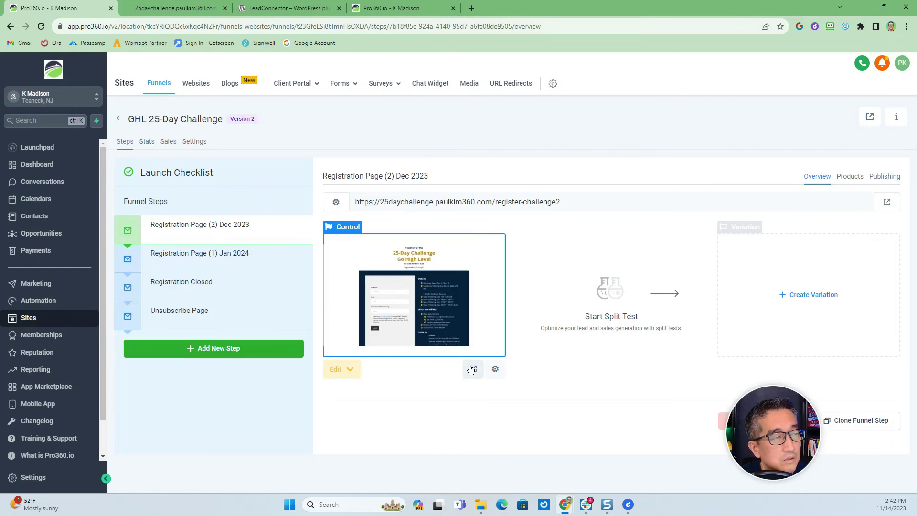
left_click(470, 369)
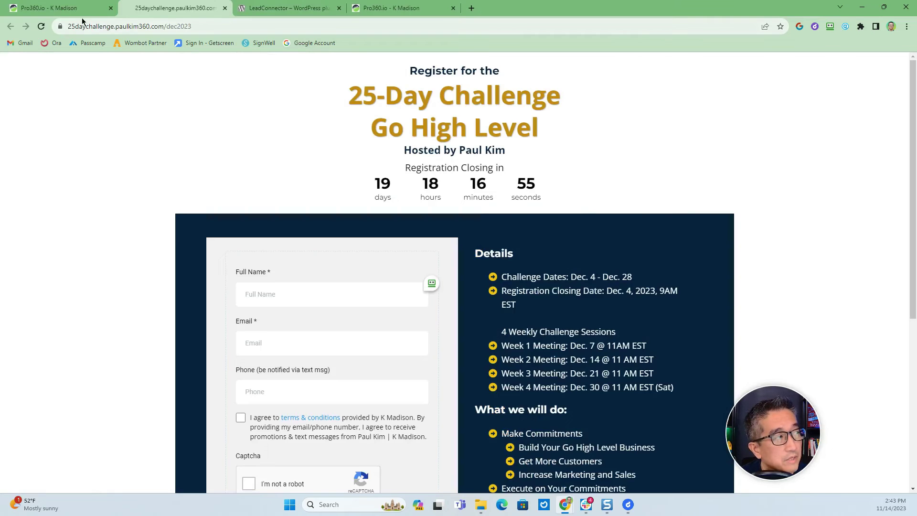
left_click(225, 9)
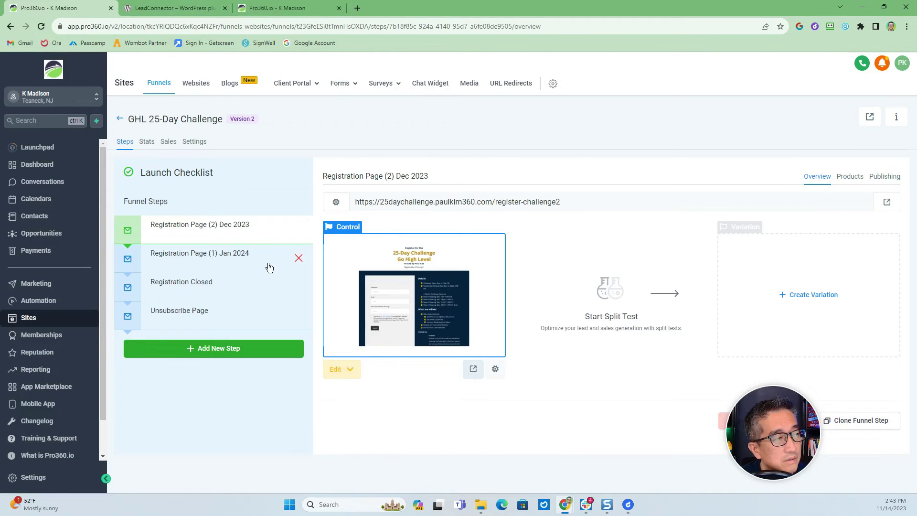
Re-enable the GHL 25-Day Challenge funnel's chat widget, save, and return to Chat Widget settings
left_click(195, 141)
left_click(177, 456)
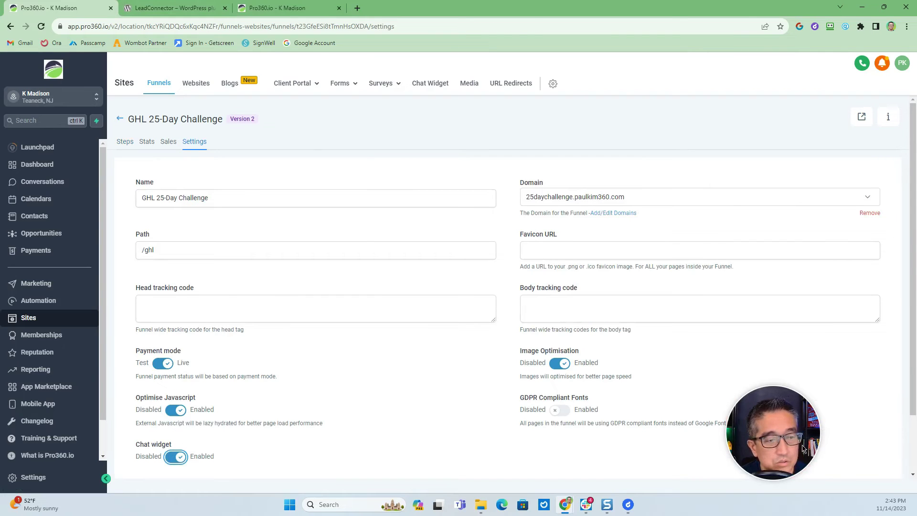
scroll(908, 400, "down", 2)
left_click(874, 436)
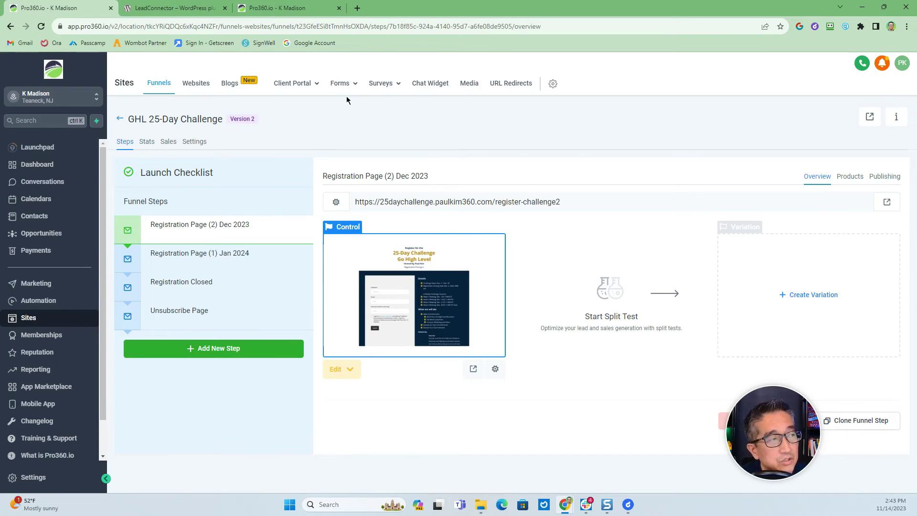
left_click(432, 86)
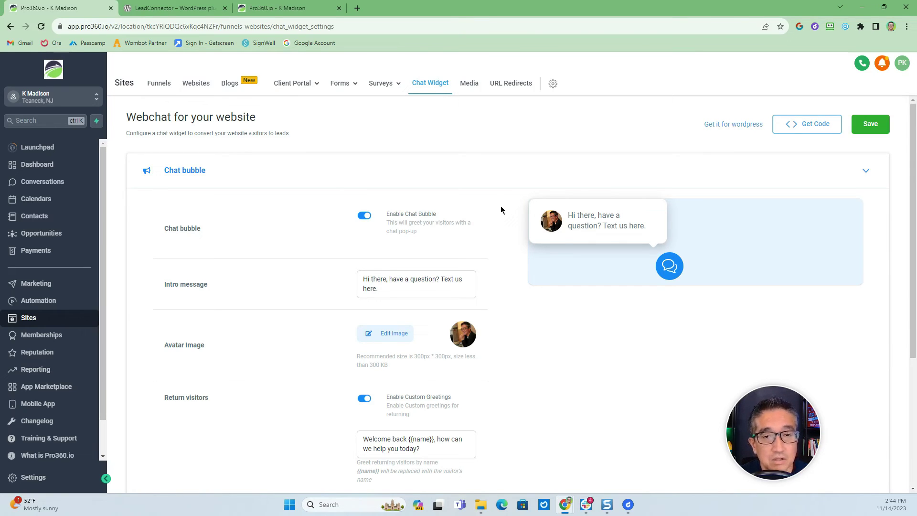
Copy the chat widget's body embed code from the Get Code dialog
left_click(813, 131)
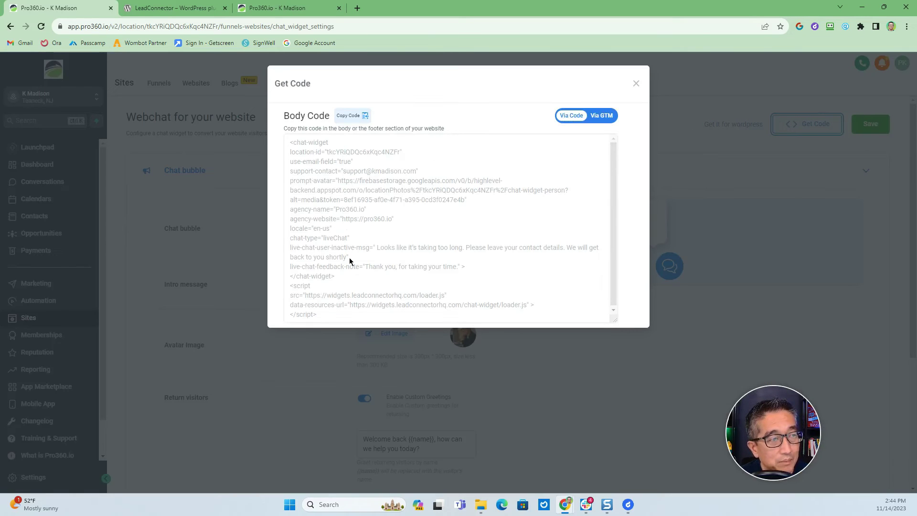
left_click(364, 116)
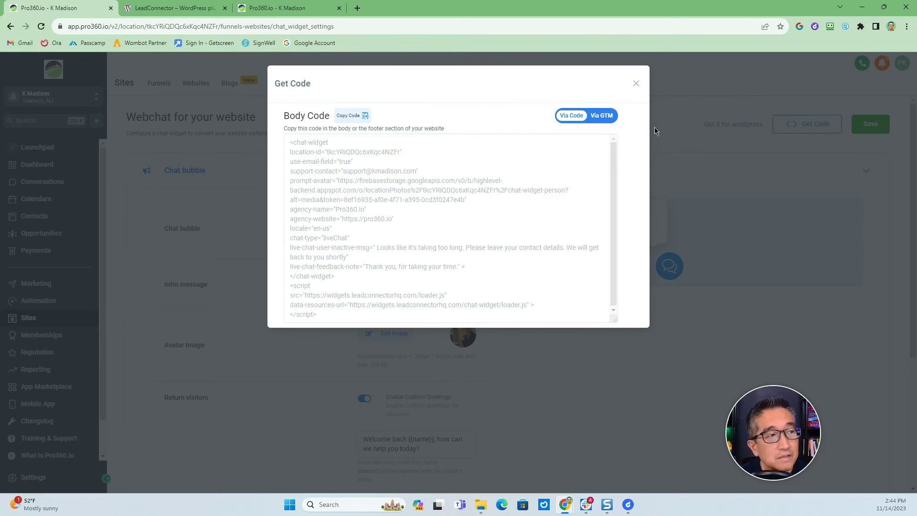
left_click(636, 84)
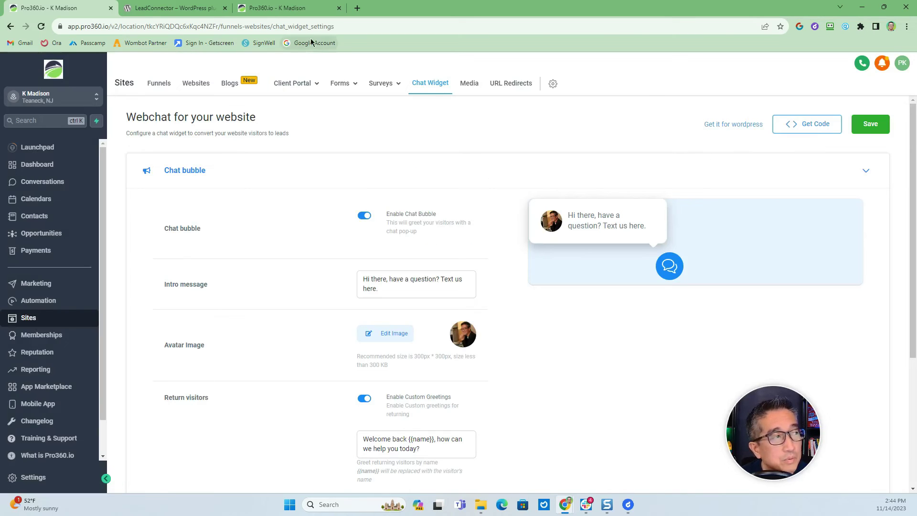
Bring up the LeadConnector WordPress.org plugin page showing version 1.7 and its Download option
left_click(176, 9)
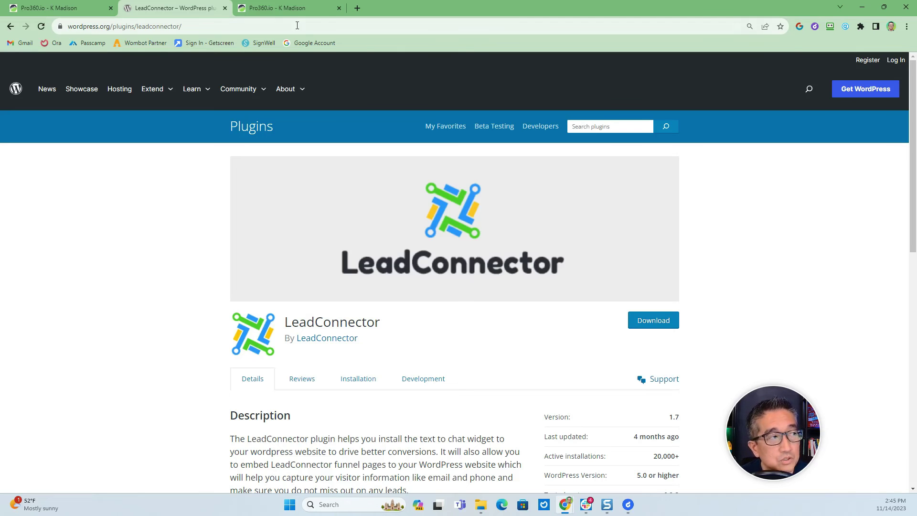
View the agency Company settings with Conversation AI, Reviews AI and LC Premium Triggers enabled
left_click(283, 12)
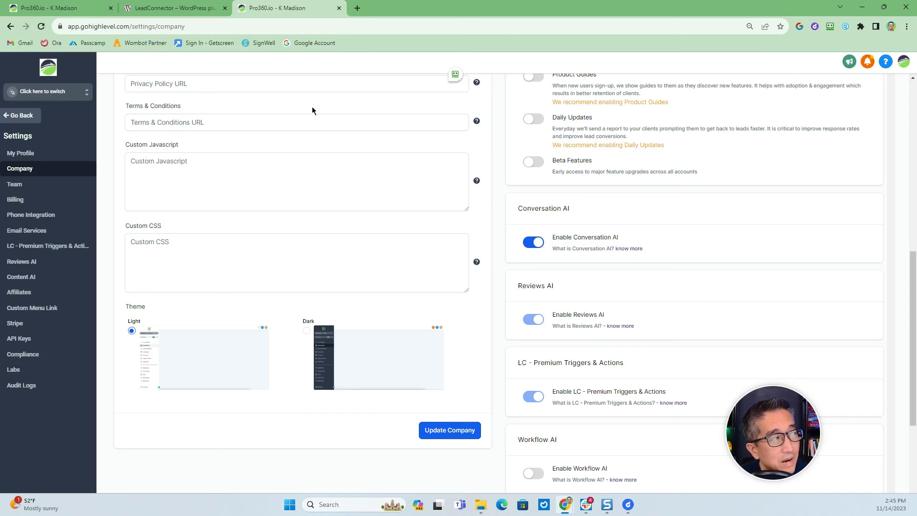
In sub-account Conversation AI settings, switch the bot Off, then to Suggestive mode for SMS and Live Chat
left_click(77, 11)
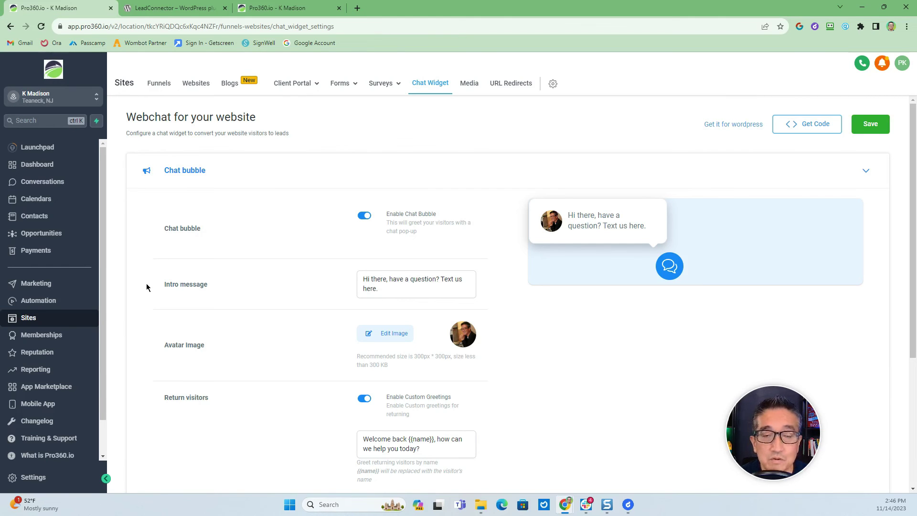
left_click(41, 482)
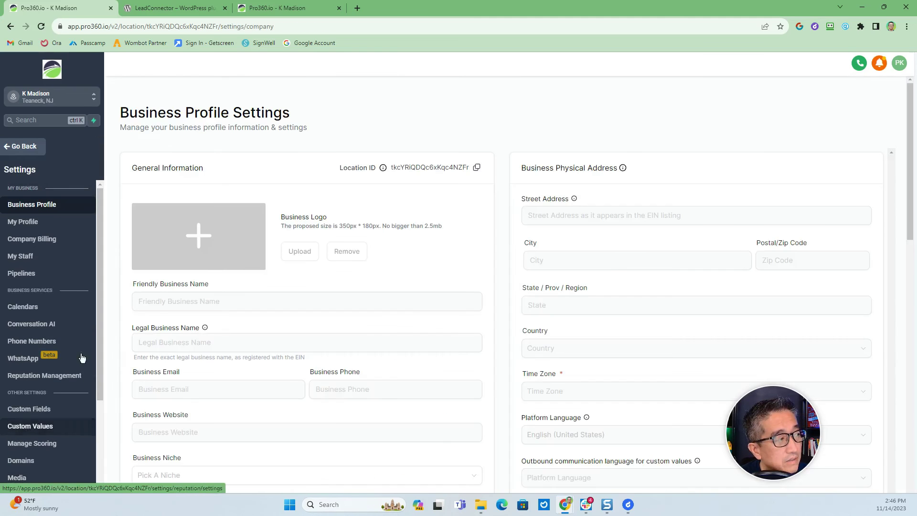
left_click(35, 327)
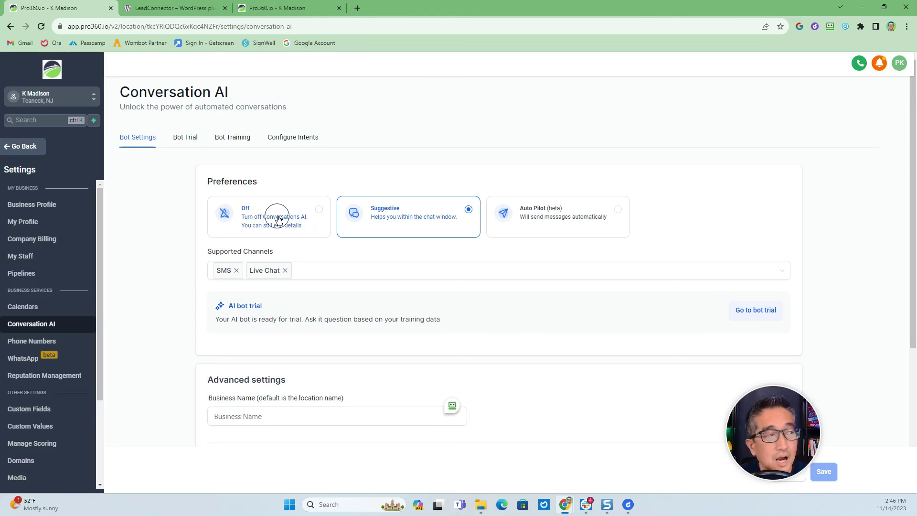
left_click(296, 217)
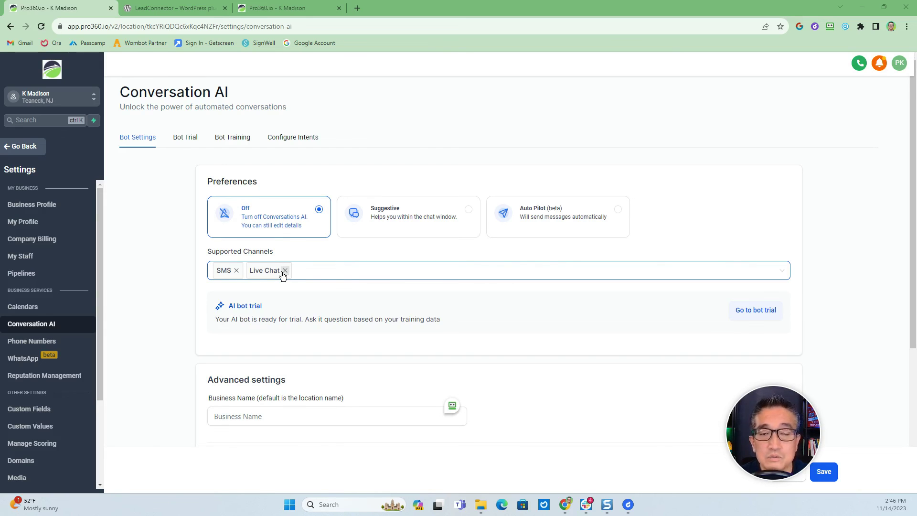
left_click(414, 225)
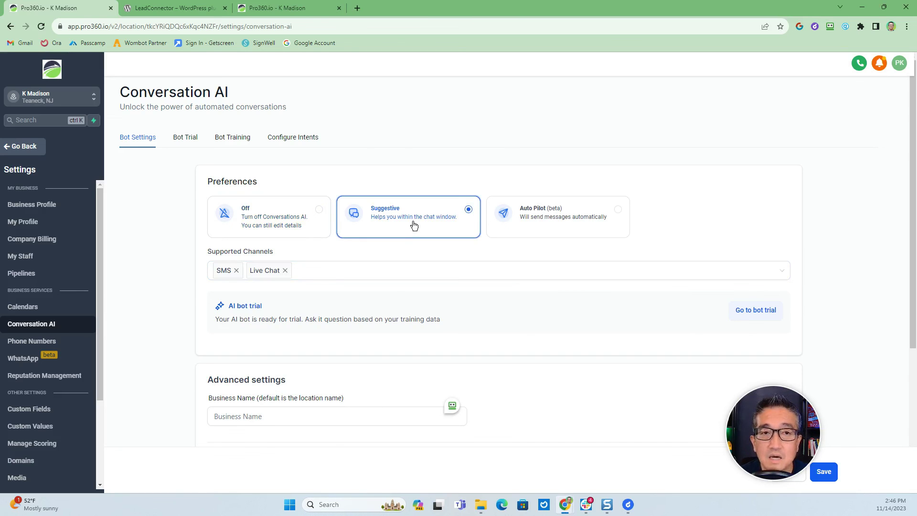